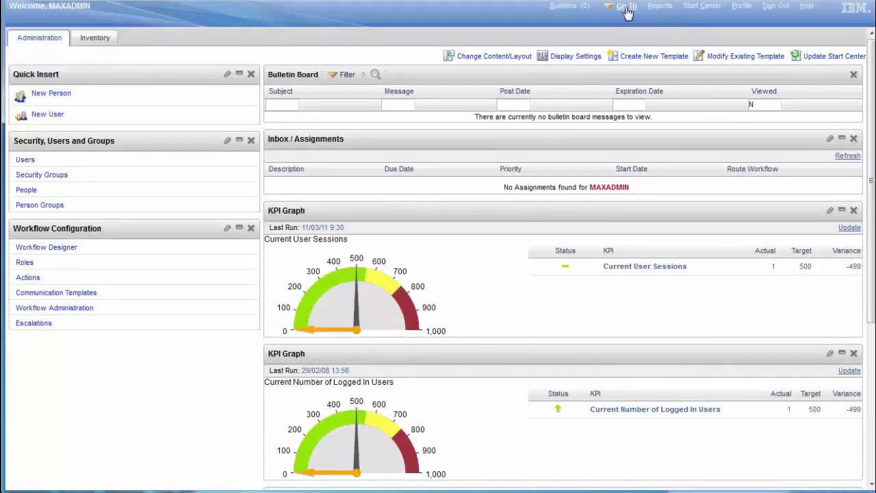
Open the Migration Collections application and create a new collection named TEST.
click(626, 8)
mouse_move(651, 252)
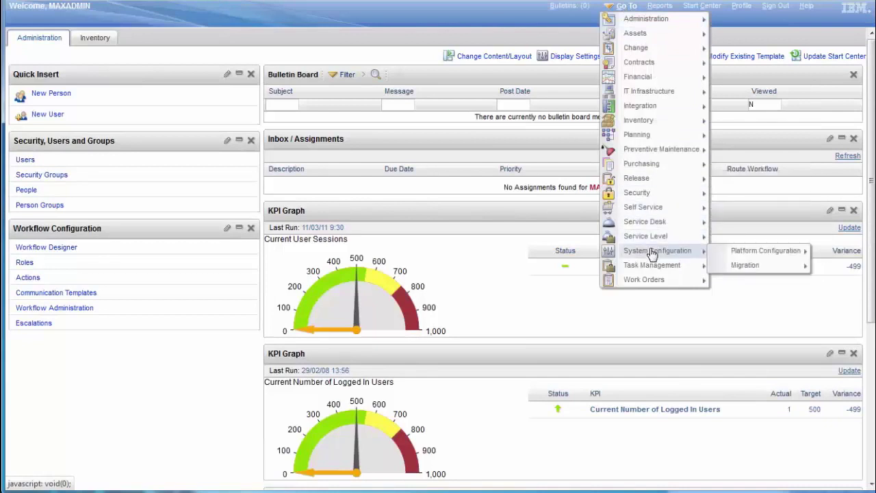
mouse_move(758, 272)
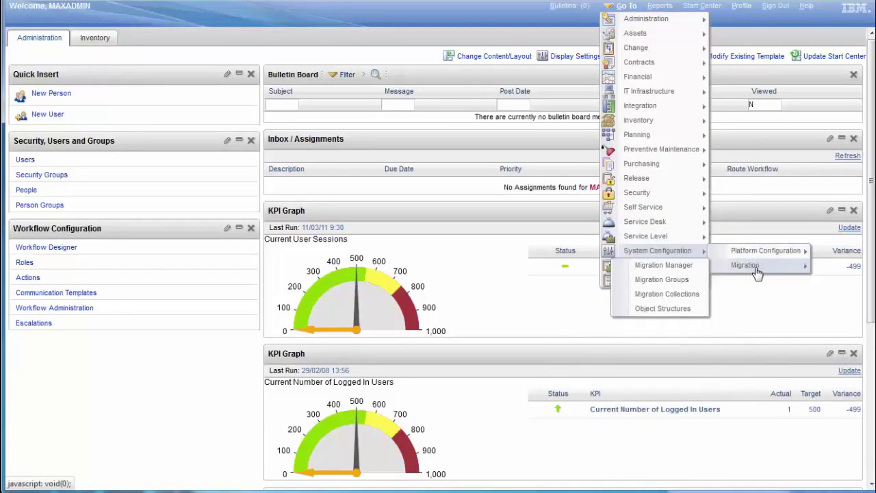
click(667, 294)
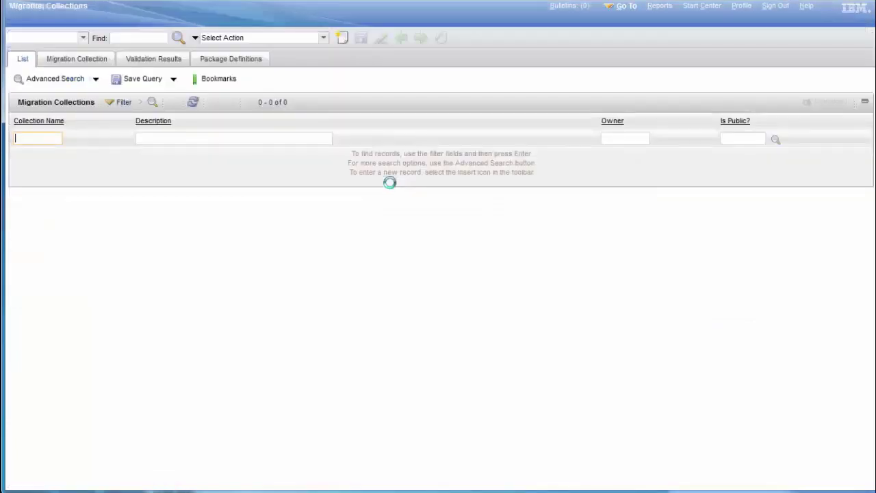
click(341, 39)
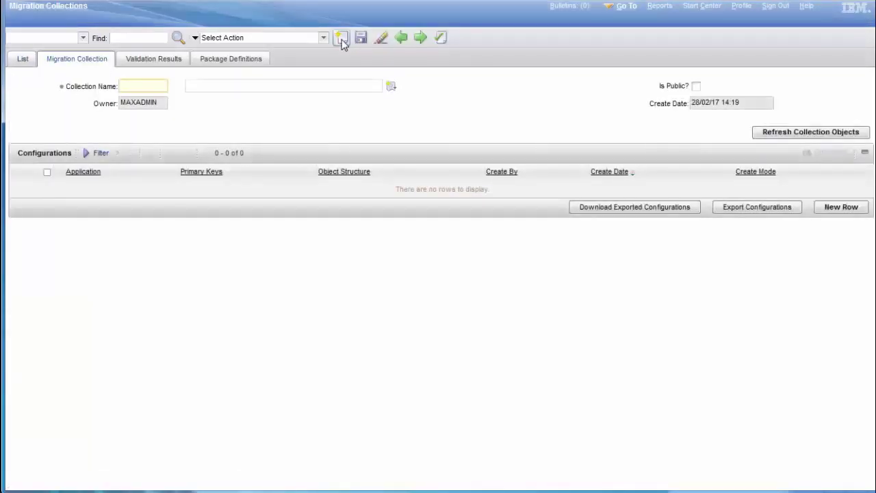
text(TEST)
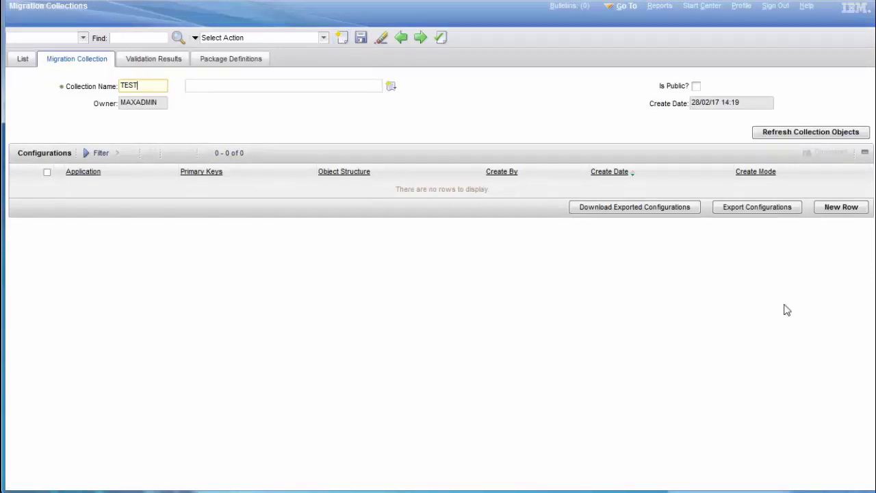
Add a configuration row for the AUTOSCRIPT application that returns the TESTSCRIPT automation script, and save the collection.
click(839, 208)
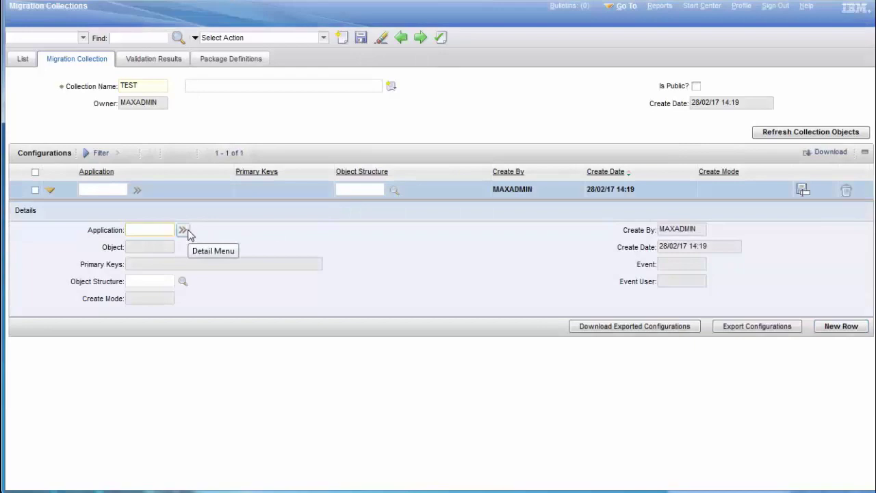
click(189, 234)
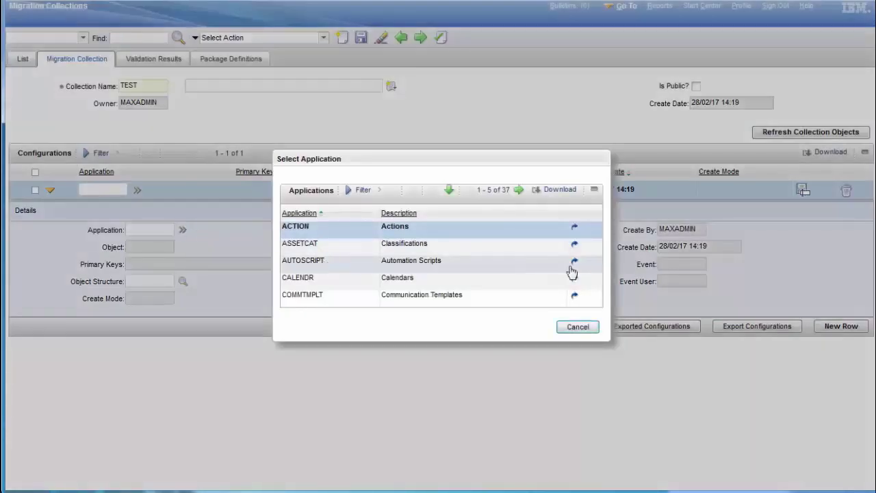
click(575, 263)
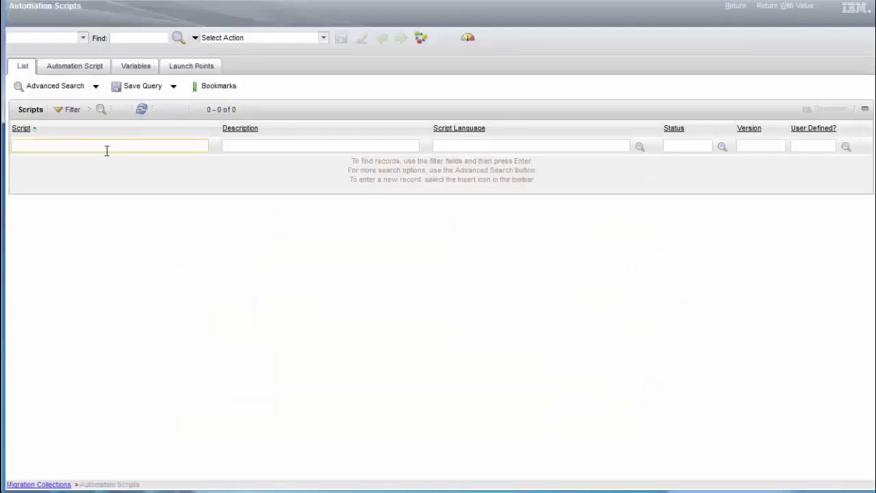
key(Return)
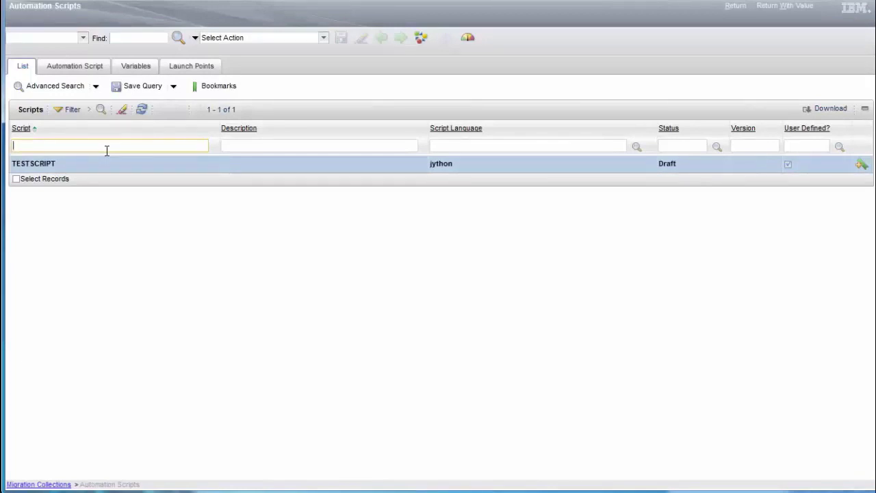
click(25, 168)
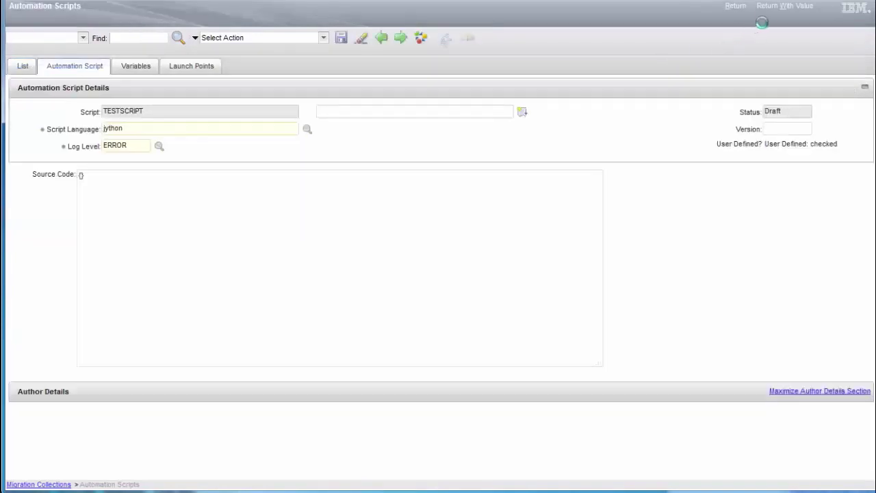
click(782, 14)
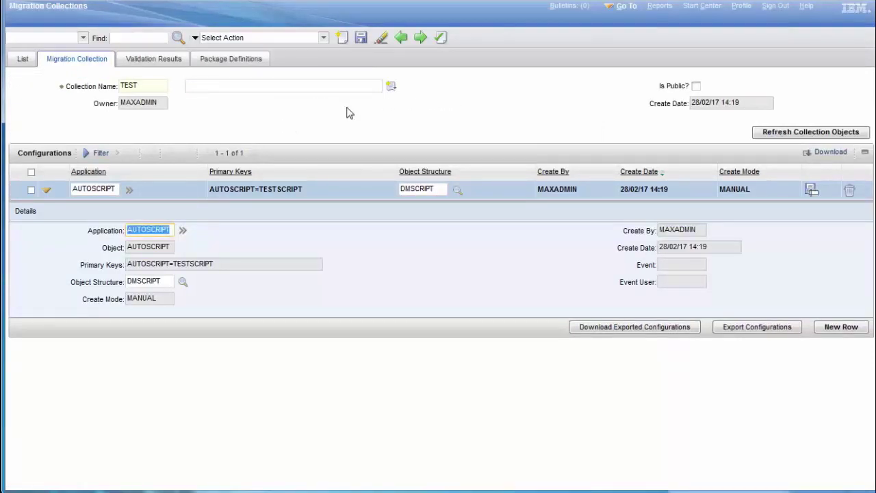
click(362, 39)
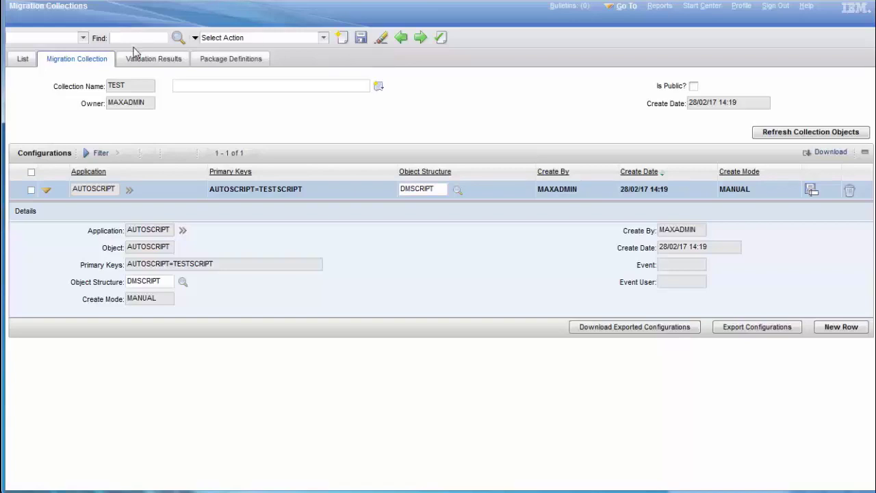
Open the related data and lookup rules definition and add a related data rule named AUTOLAUCH.
click(323, 39)
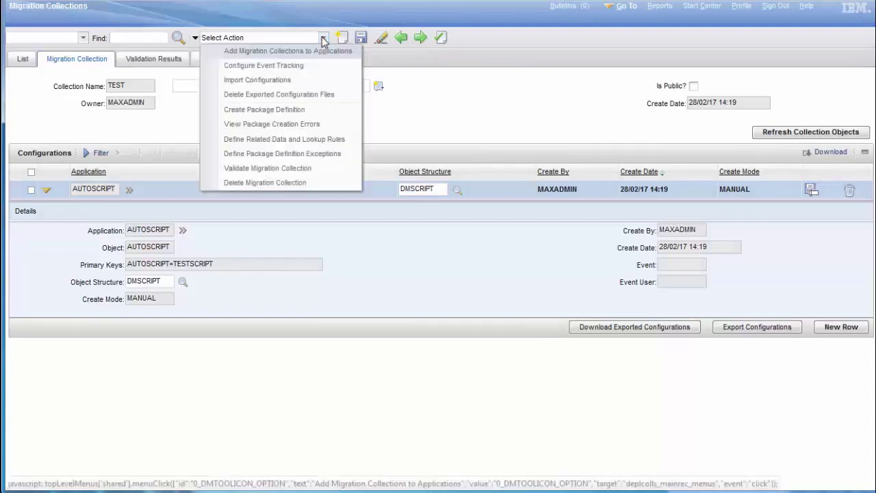
click(303, 141)
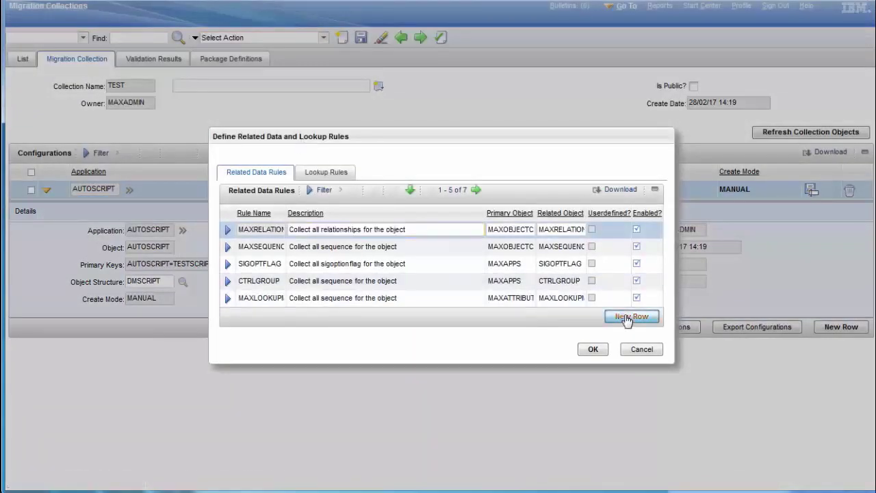
click(627, 317)
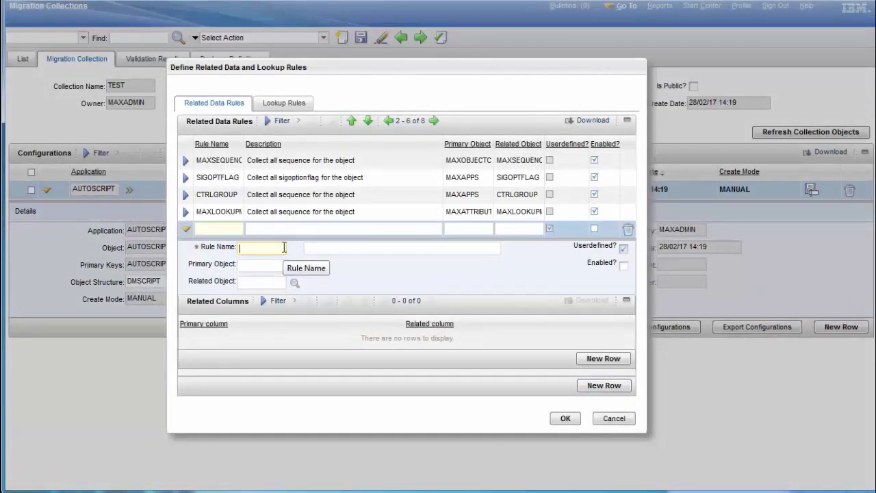
text(AUTO)
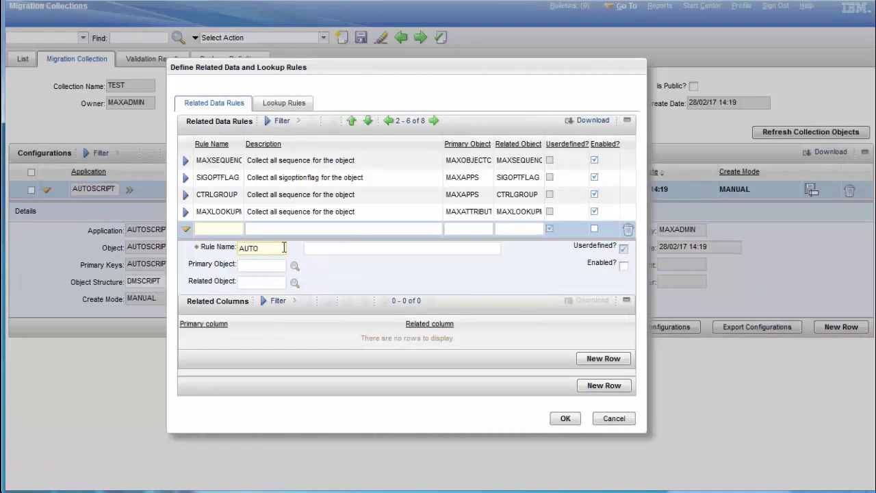
text(LAUCH)
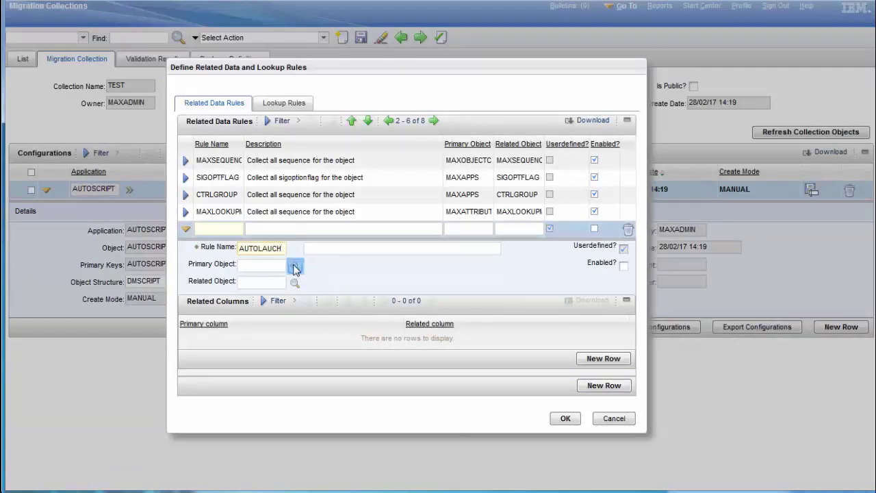
Set the new rule's primary object to AUTOSCRIPT and its related object to SCRIPTLAUNCHPOINT.
click(294, 268)
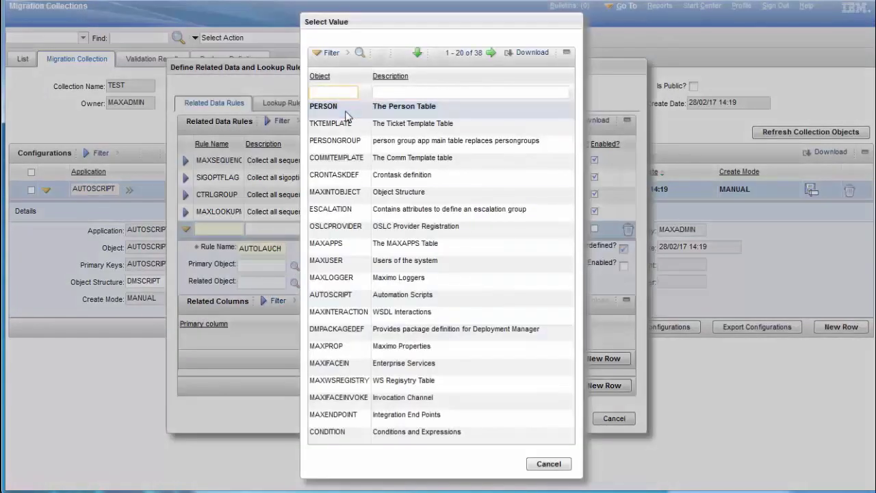
text(auto)
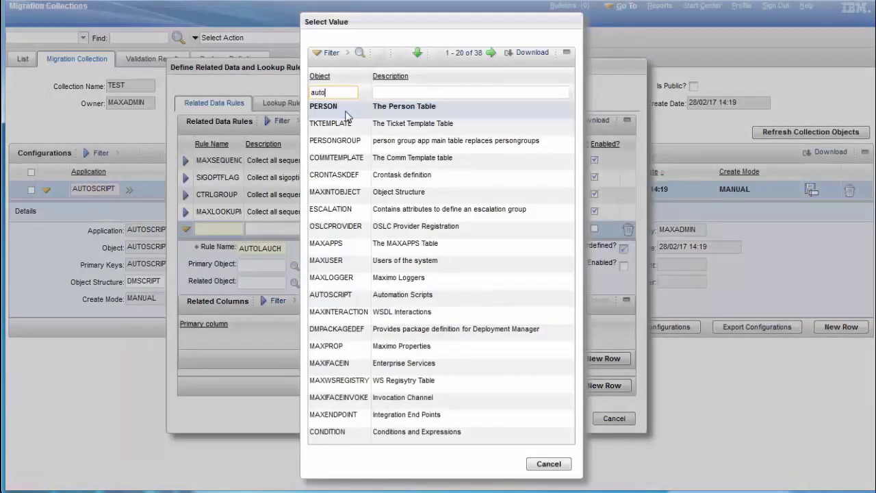
click(360, 53)
click(332, 107)
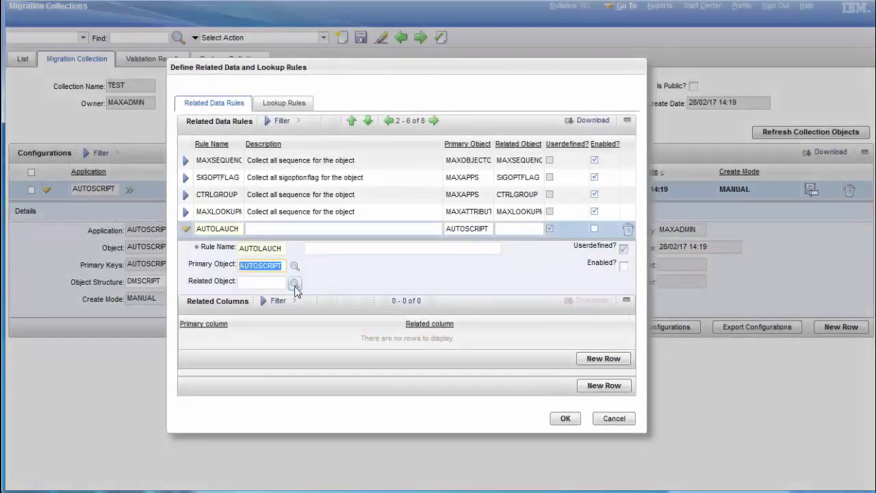
click(295, 285)
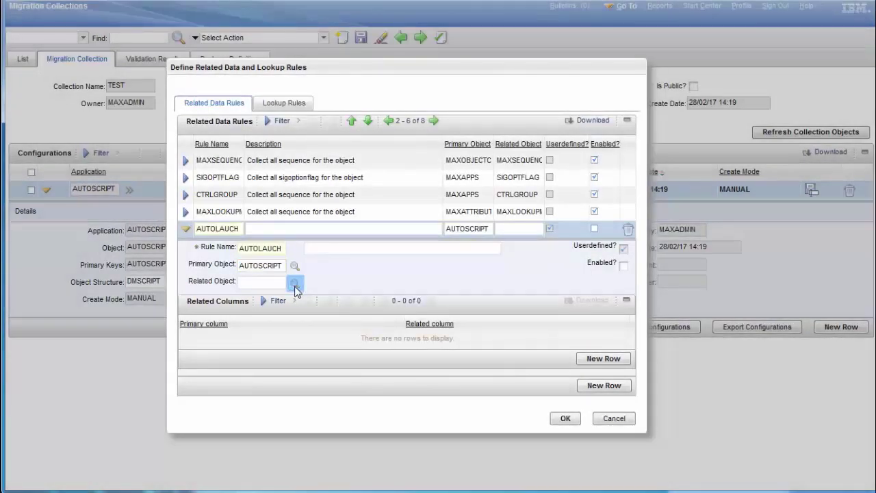
text(SCRIPT)
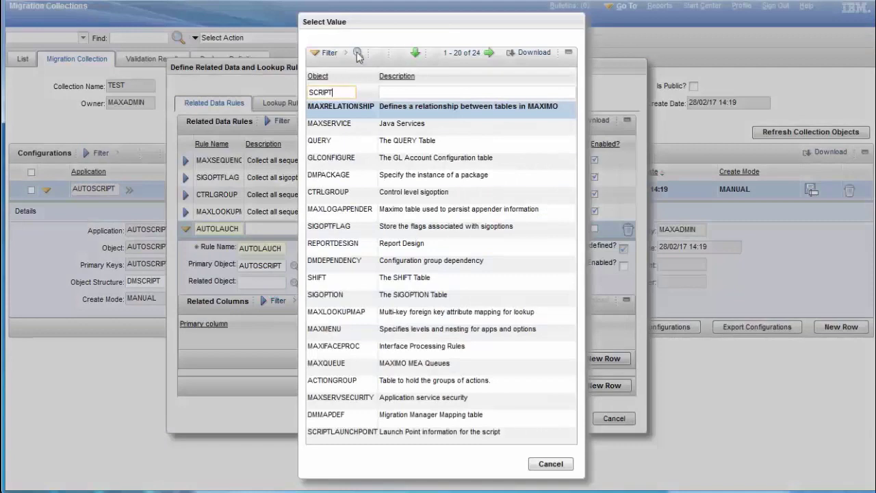
click(356, 54)
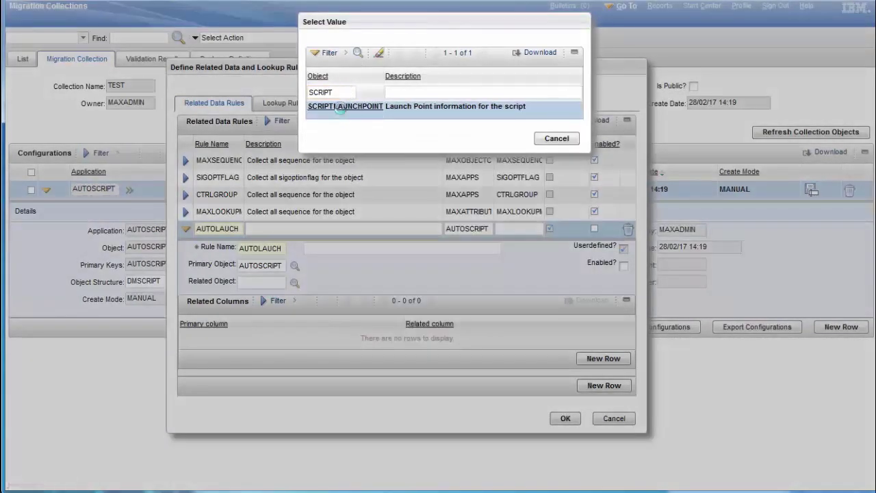
click(340, 108)
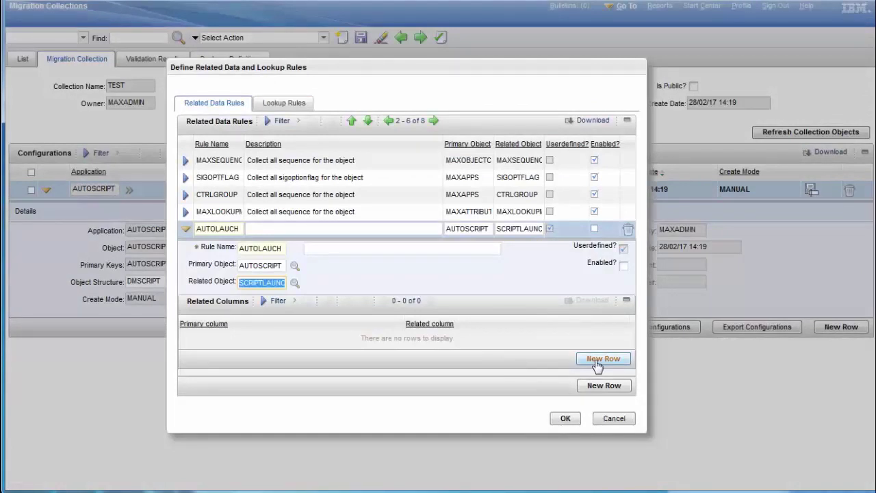
Add a related columns row to the rule, pairing primary column AUTOSCRIPT with related column AUTOSCRIPT, and submit the rule.
click(597, 364)
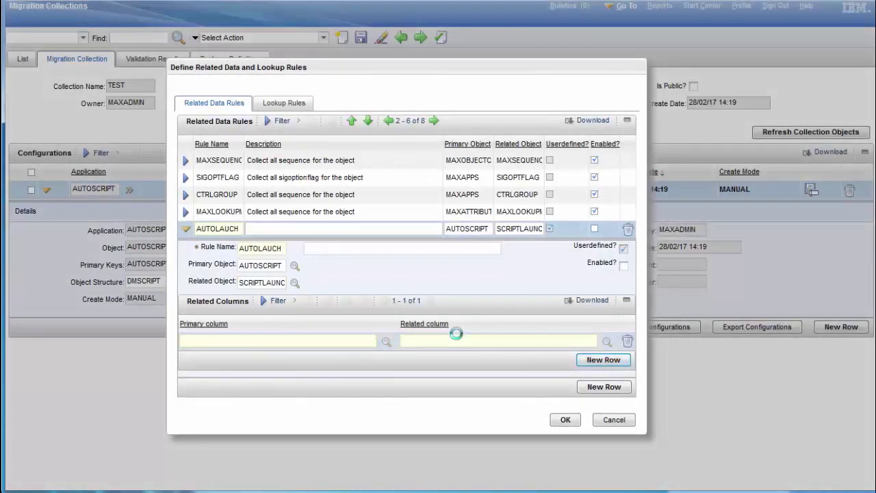
click(250, 342)
text(AUTOSCRIPT)
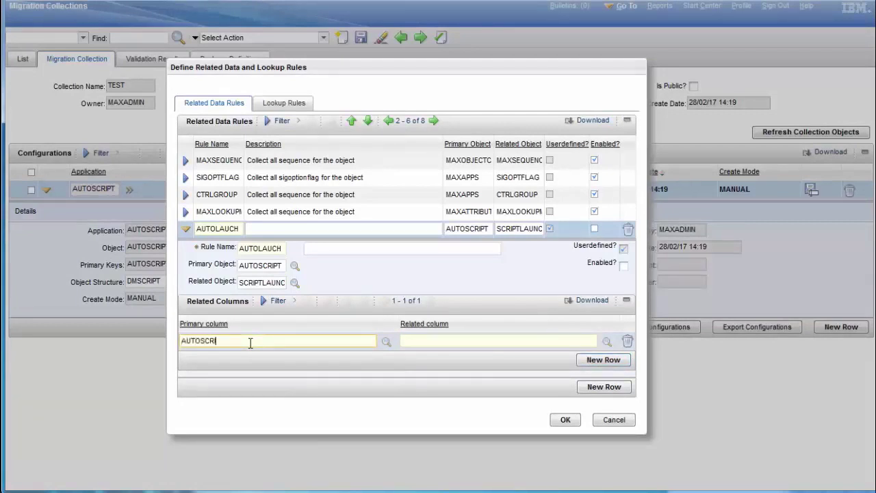
click(385, 346)
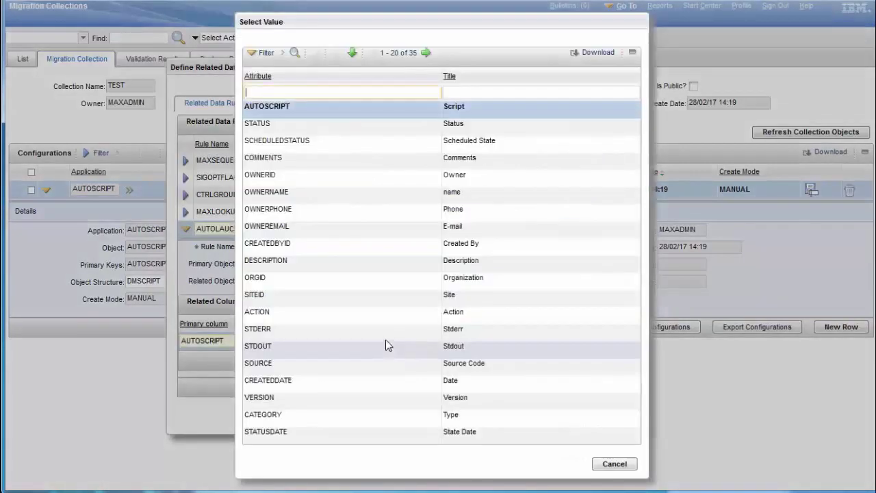
click(268, 111)
drag(226, 340, 176, 337)
key(ctrl+c)
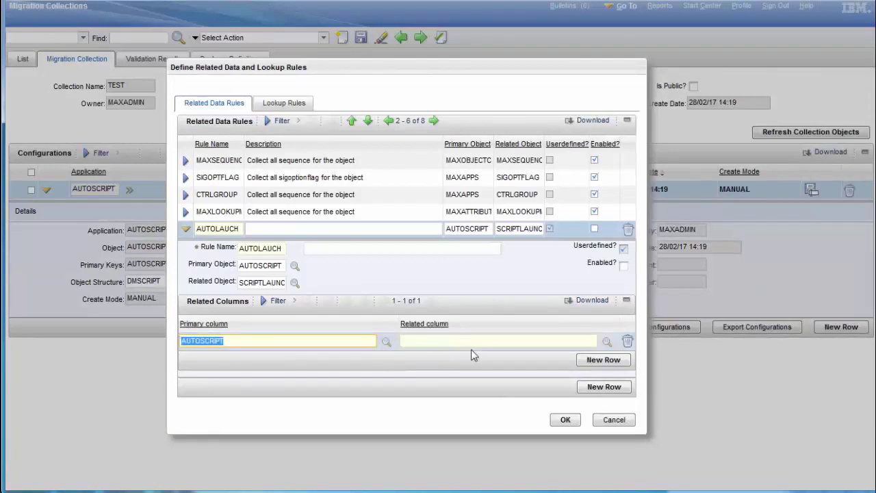
click(466, 342)
key(ctrl+v)
click(565, 420)
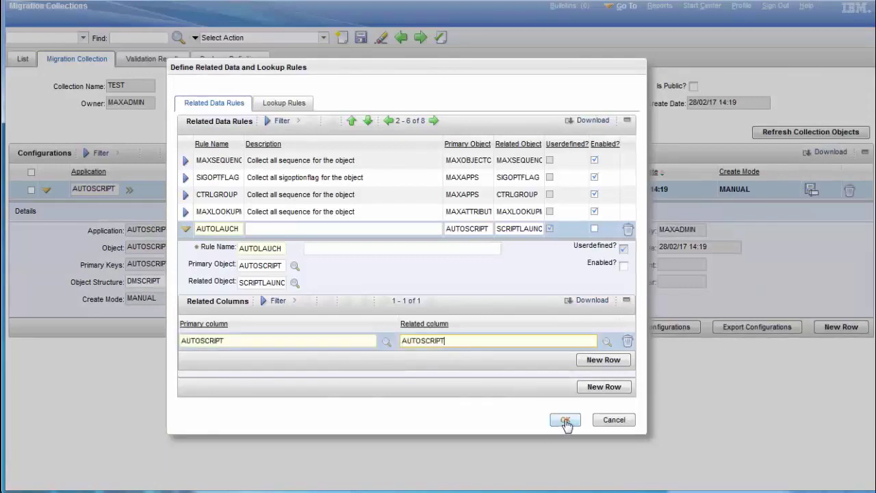
Enable the AUTOLAUCH rule, reselect AUTOSCRIPT from the lookups for both its primary and related columns, and confirm the rules.
click(623, 267)
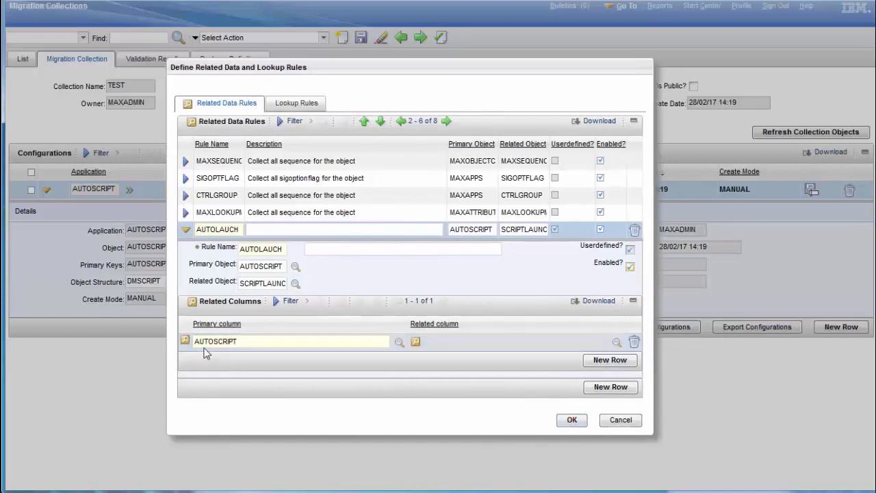
click(399, 341)
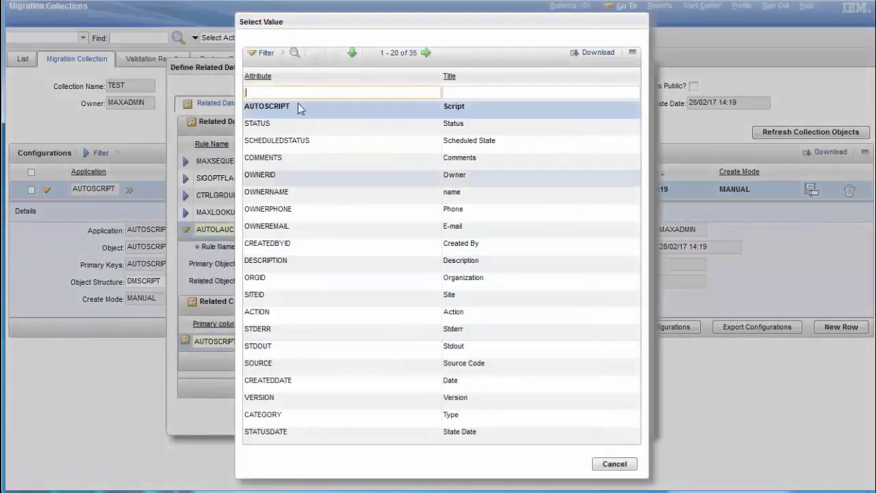
click(296, 106)
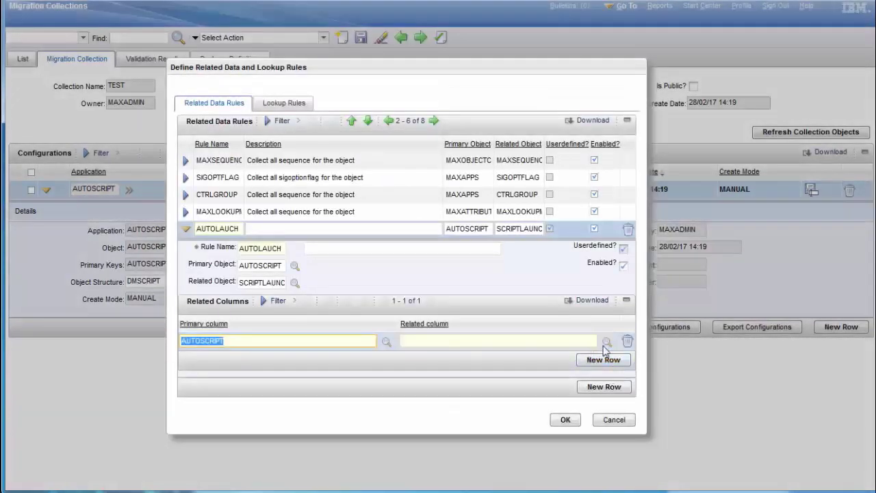
click(606, 341)
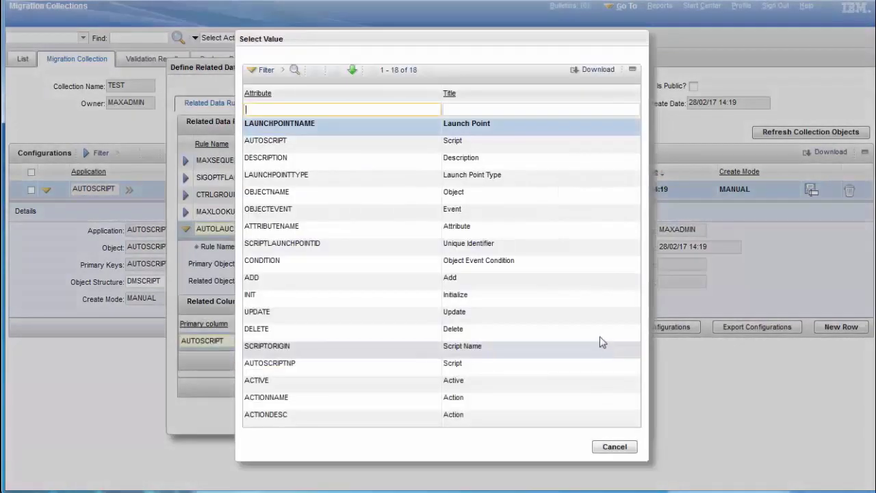
click(274, 142)
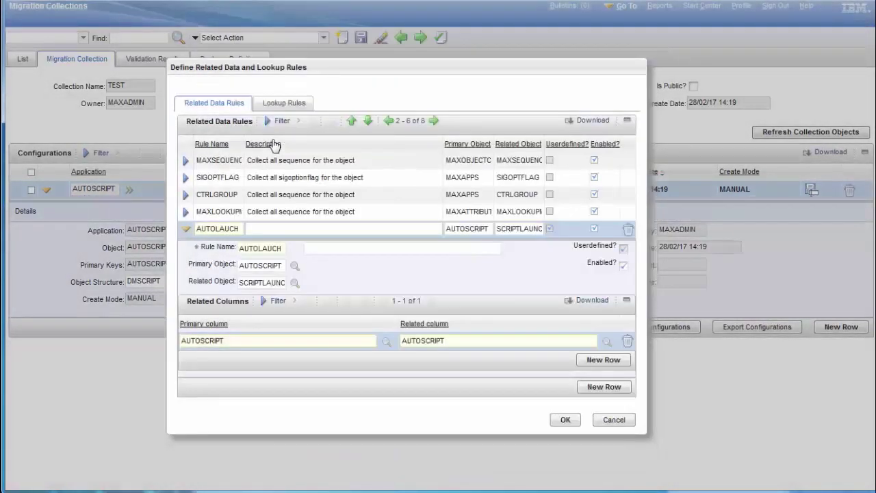
click(560, 421)
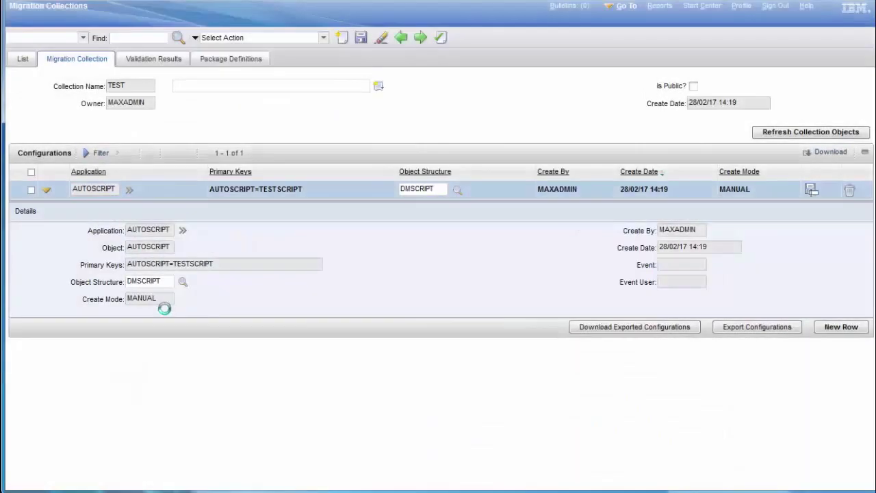
Save the TEST migration collection and run its validation to completion, checking the job status before dismissing the validation dialogs.
click(361, 37)
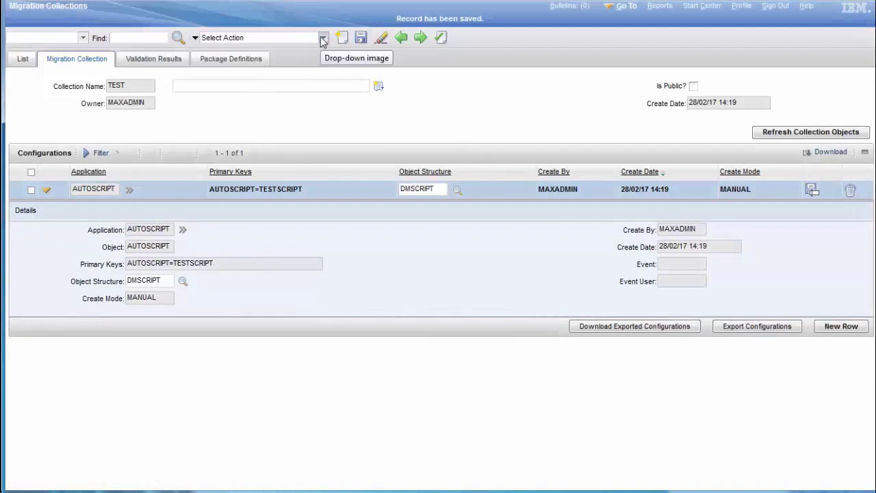
click(140, 62)
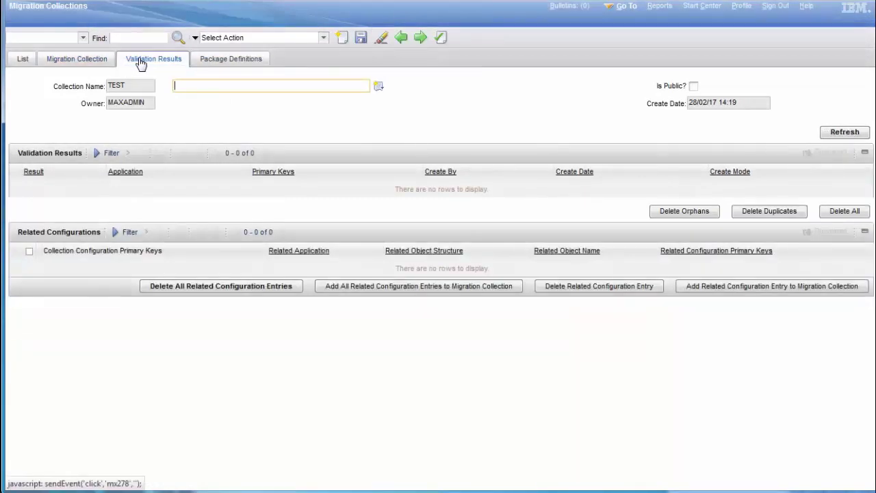
click(323, 41)
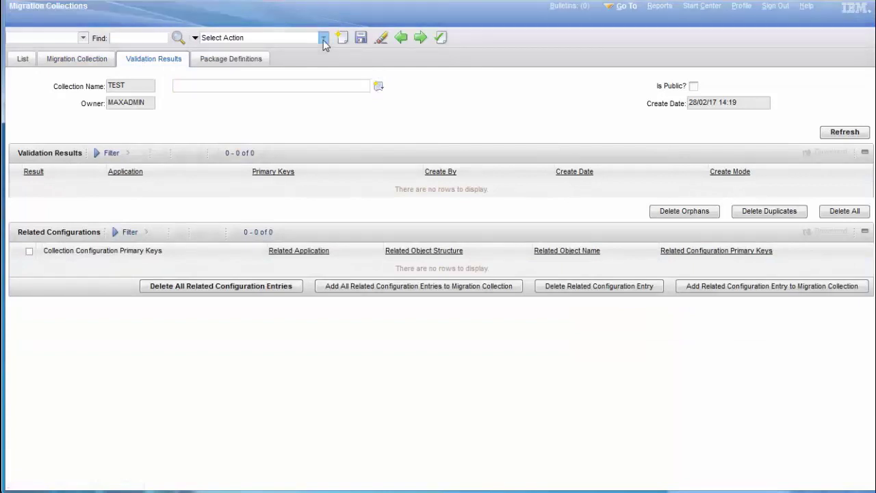
click(323, 40)
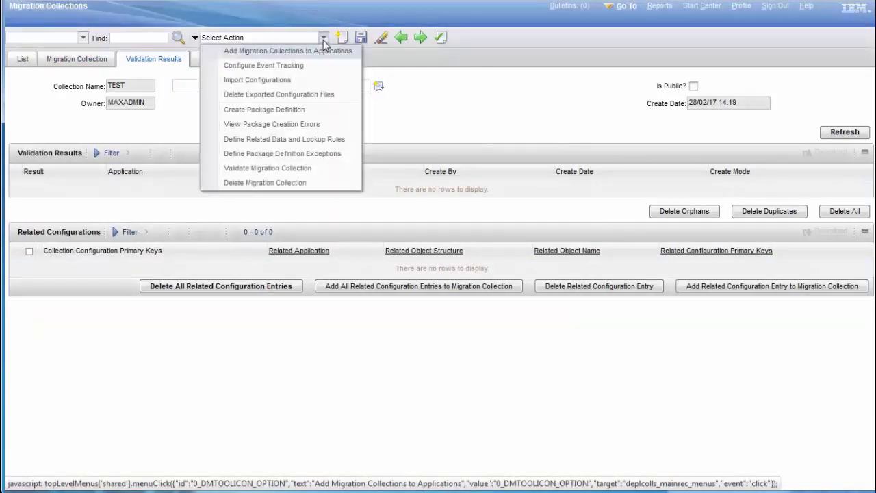
click(285, 169)
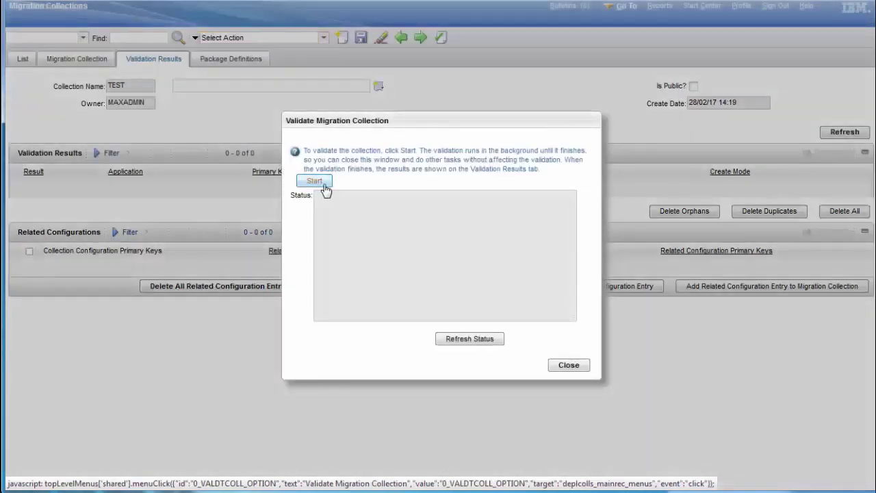
click(315, 181)
click(452, 339)
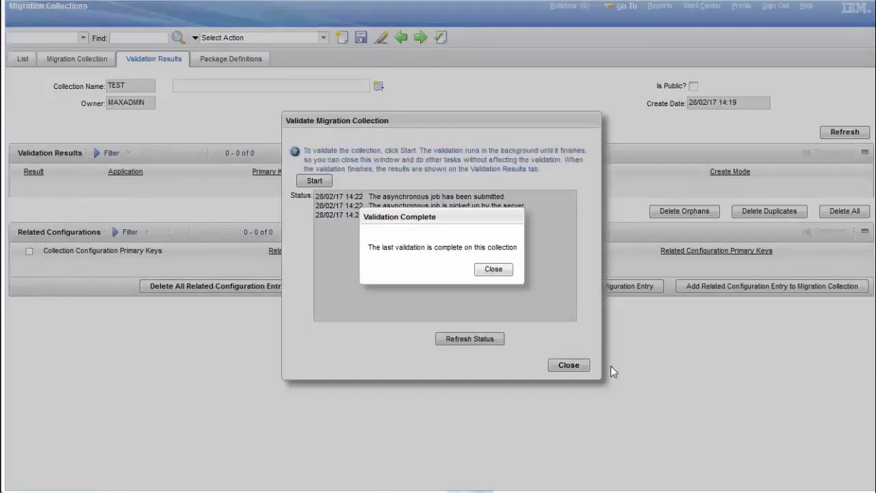
click(495, 269)
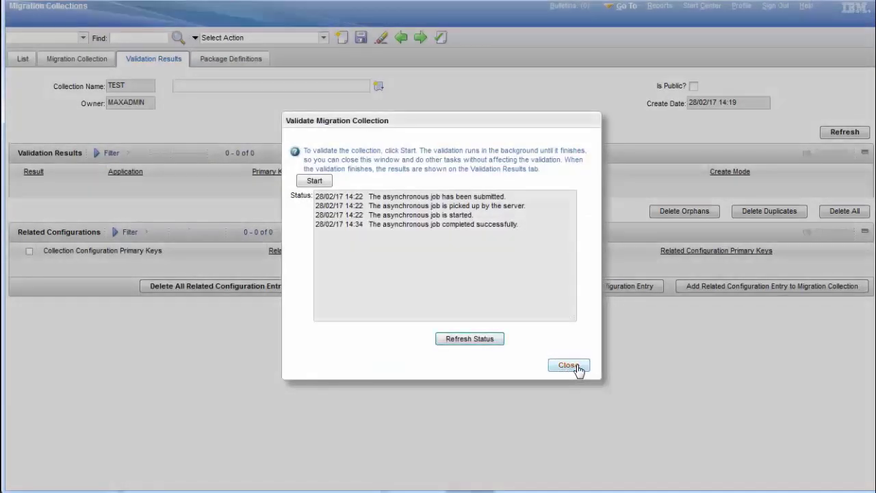
click(578, 366)
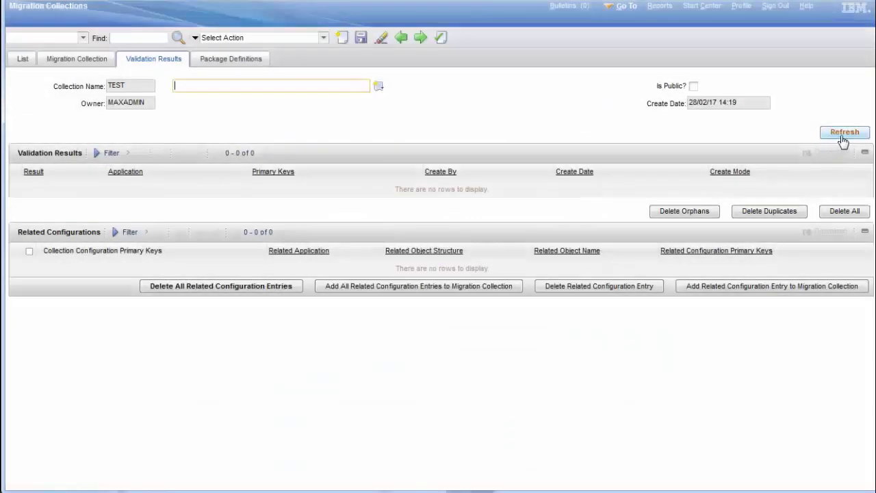
Refresh the validation results and filter the related configurations by related object structure DMLAUNCHPOINT.
click(843, 137)
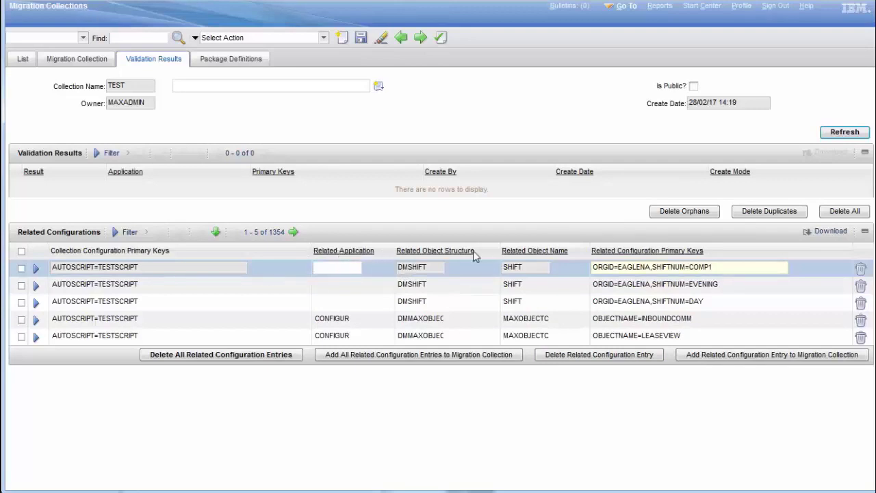
click(116, 232)
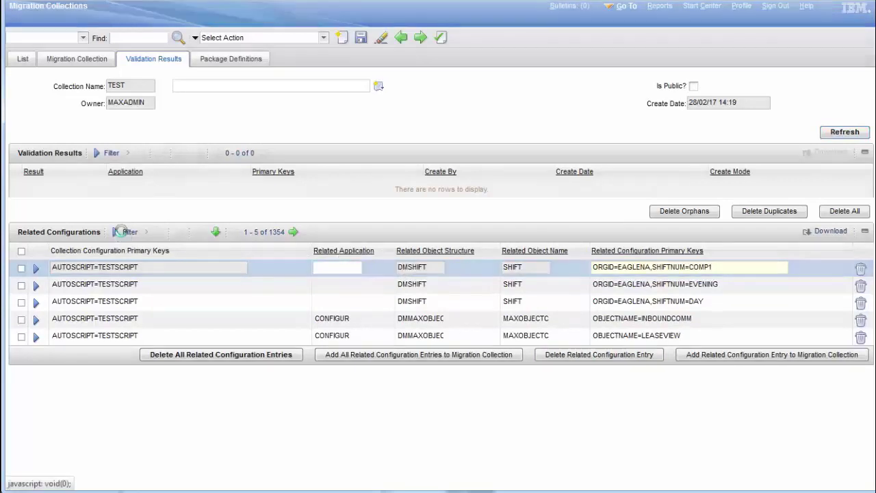
click(418, 268)
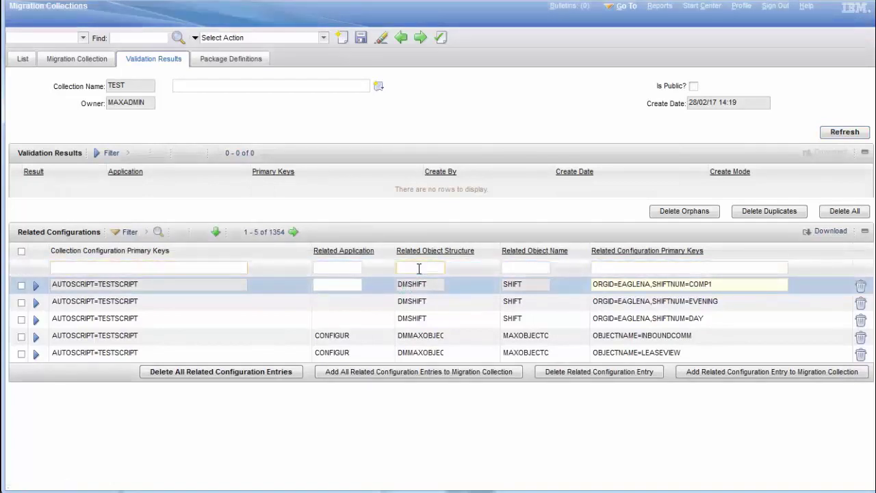
text(SM)
key(BackSpace)
text(MLAUN)
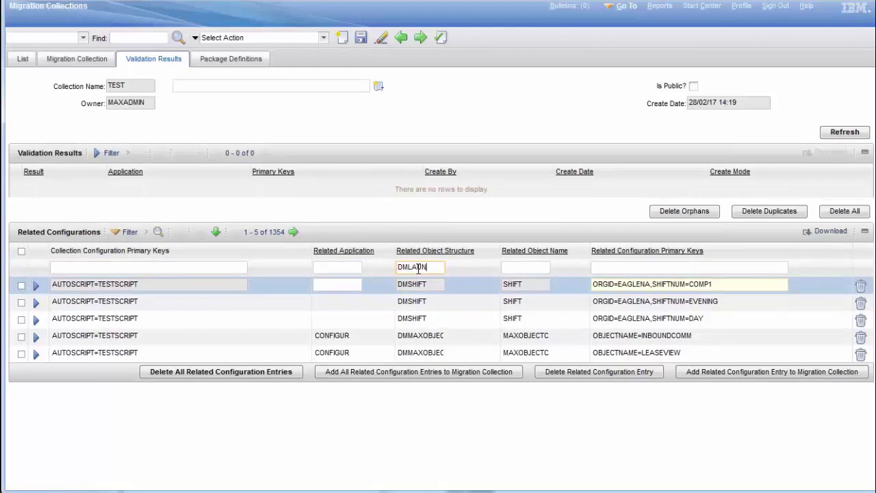
text(CHPOINT)
click(156, 233)
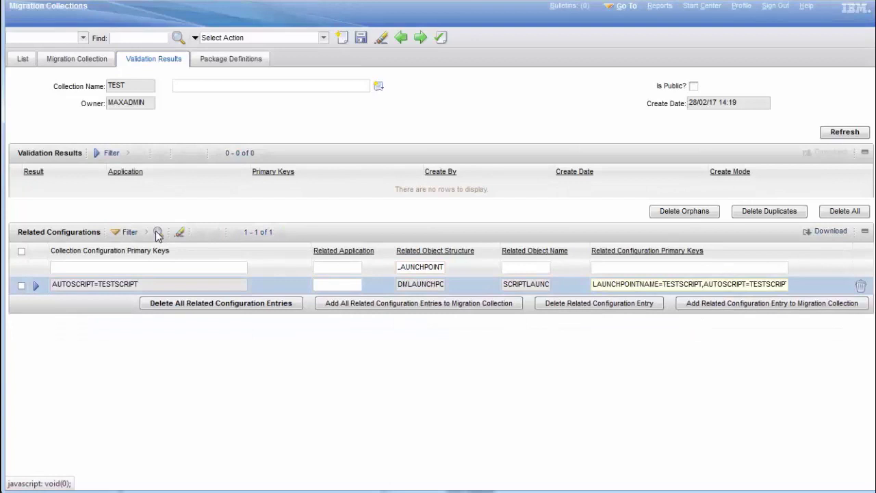
Add the filtered TESTSCRIPT launch point entry to the migration collection and save the collection.
click(21, 287)
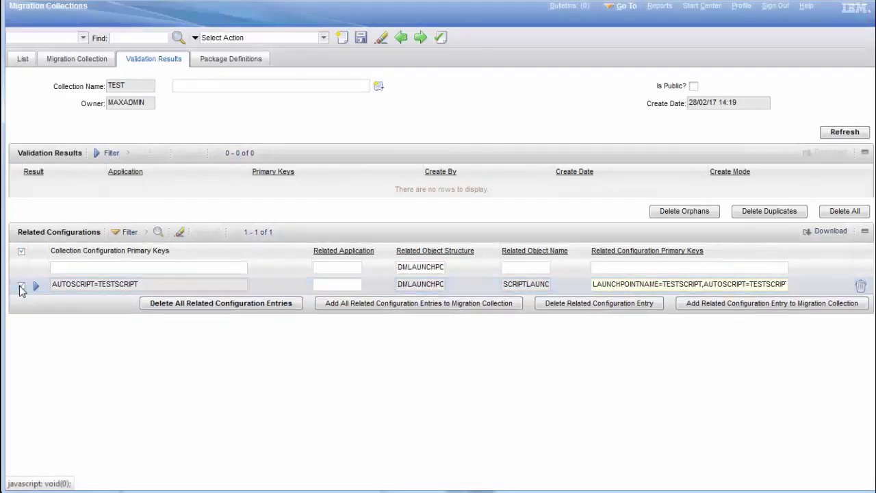
click(736, 309)
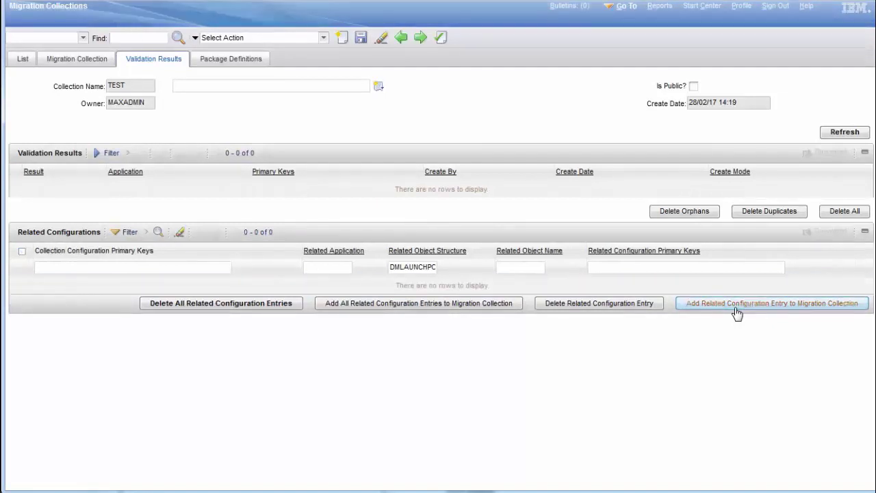
click(60, 61)
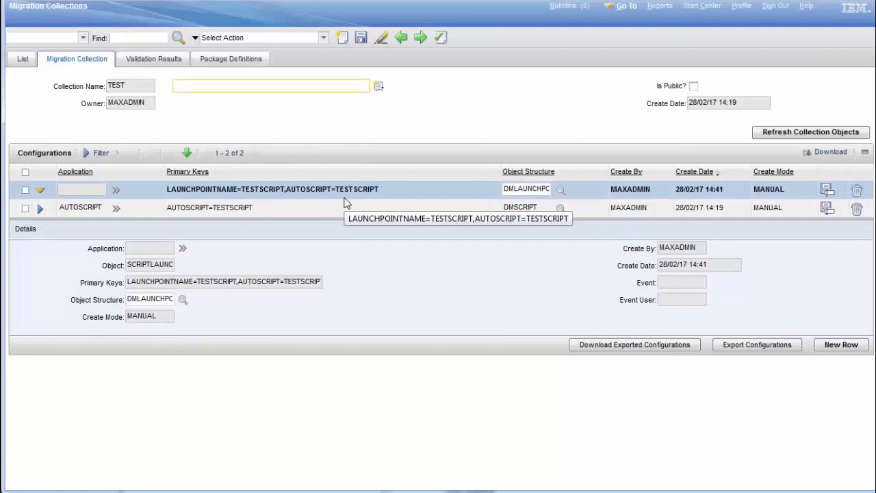
click(360, 38)
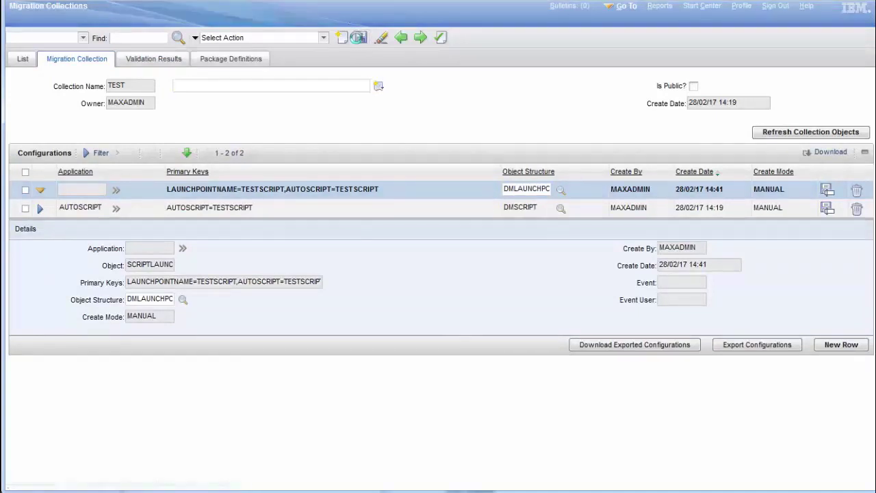